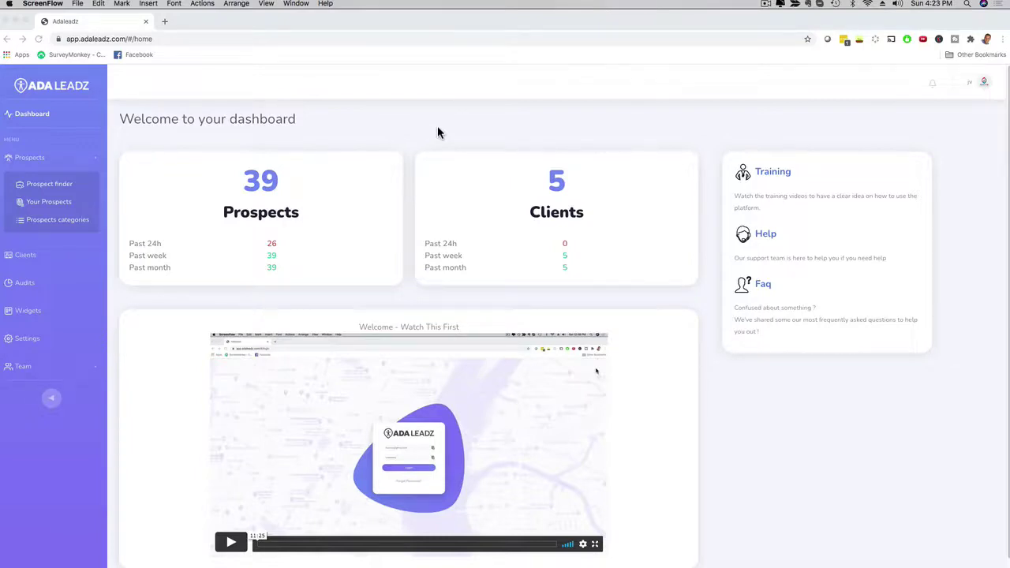
- Review the dashboard, highlighting the Prospects and Clients totals
scroll(543, 232, "down", 1)
scroll(540, 227, "up", 1)
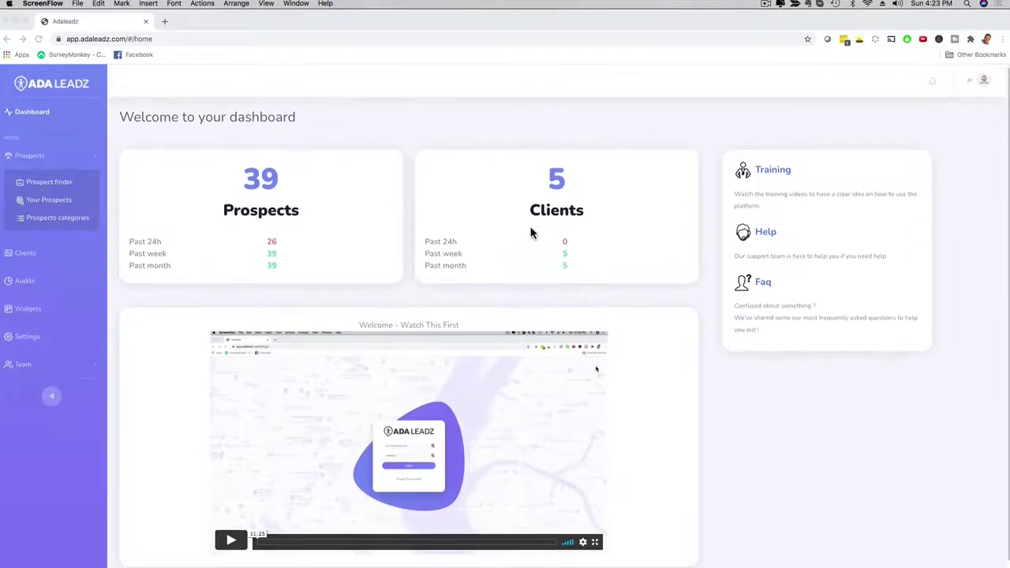
scroll(426, 197, "down", 1)
left_click(226, 202)
left_click_drag(226, 202, 327, 206)
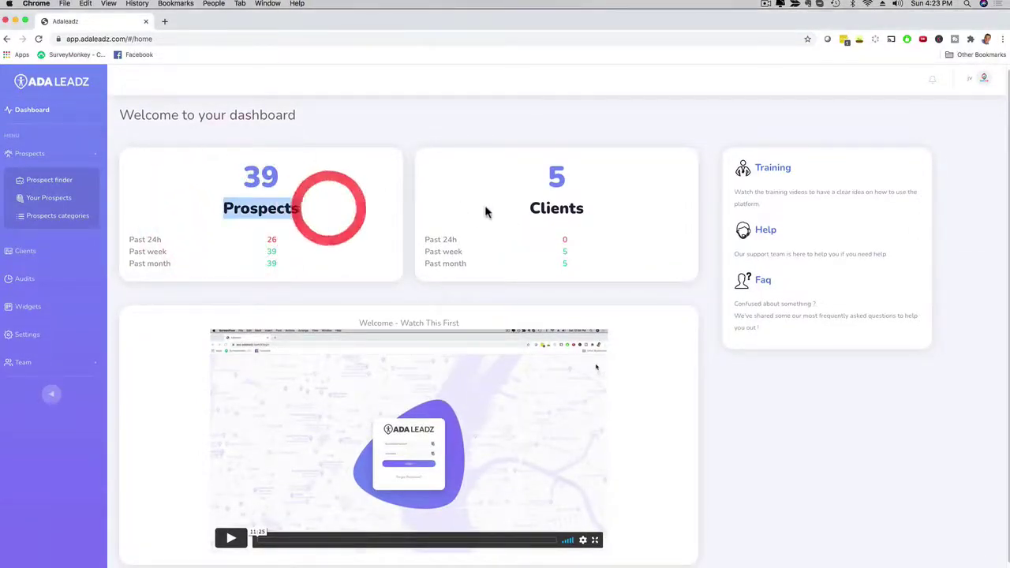
left_click_drag(499, 207, 598, 211)
left_click(599, 209)
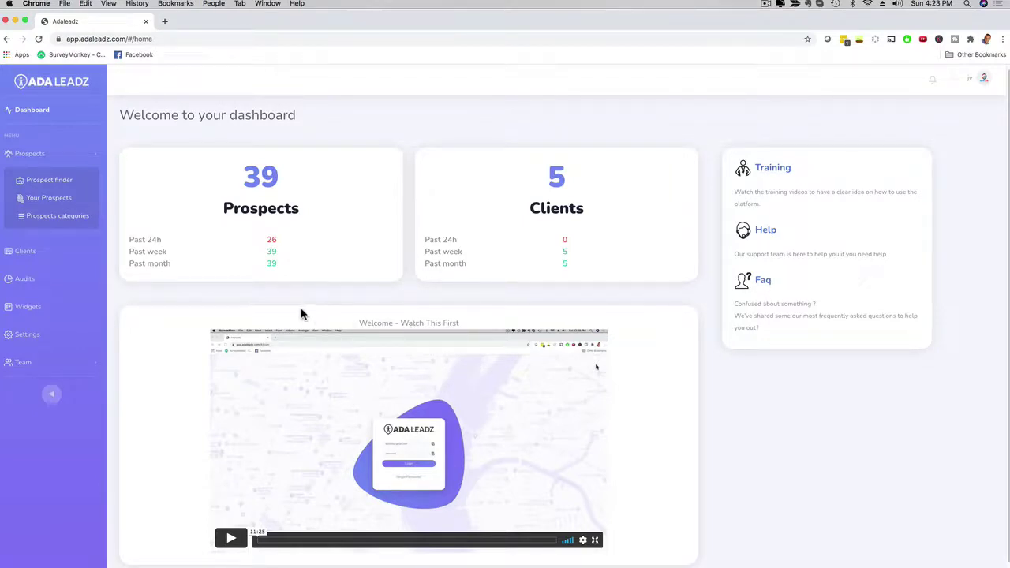
- In Prospect finder, enter keyword 'dentist' and location San Diego, CA, USA
left_click(31, 156)
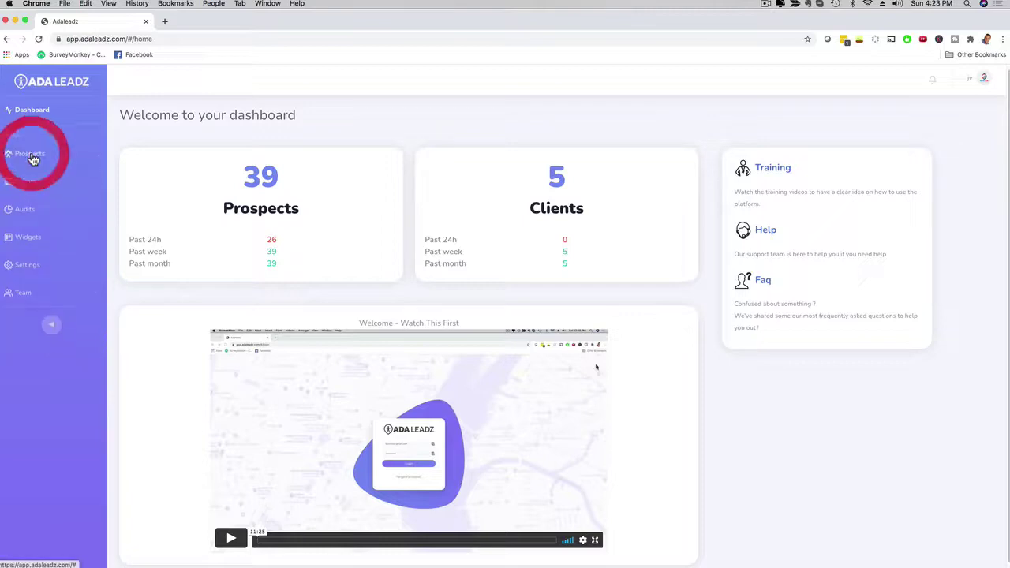
left_click(41, 182)
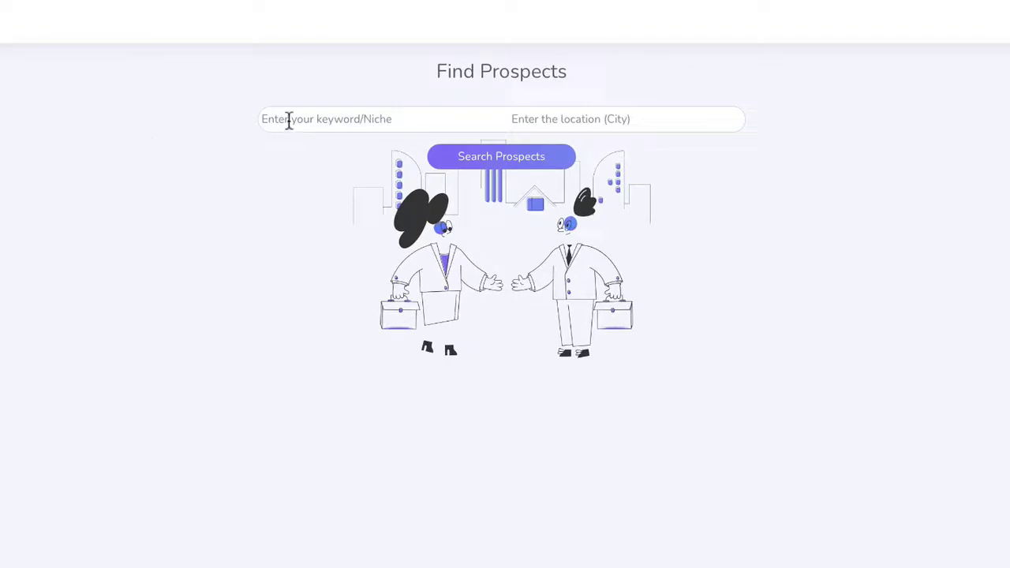
left_click(308, 120)
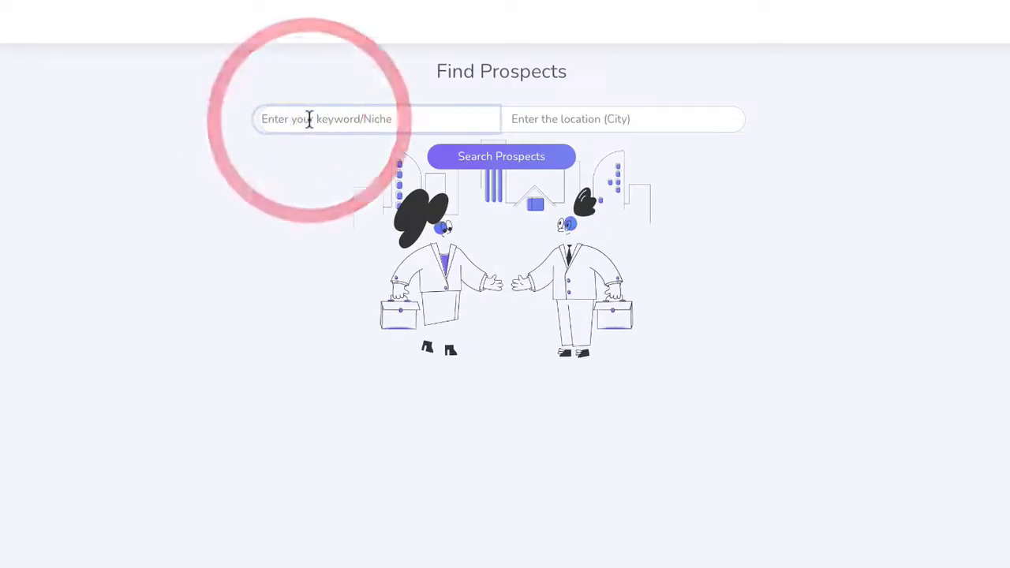
type("dentist")
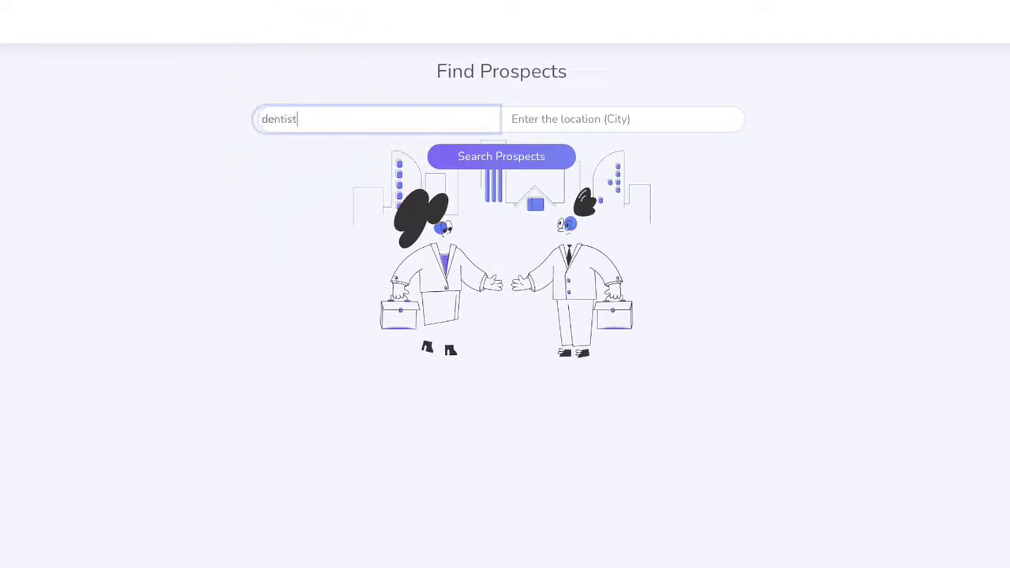
left_click(636, 121)
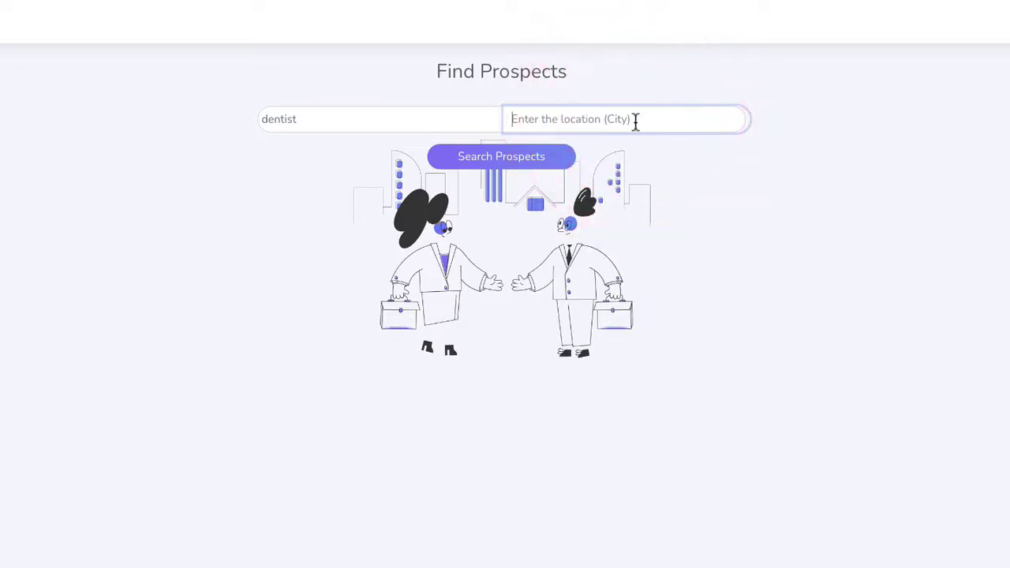
type("San Diego")
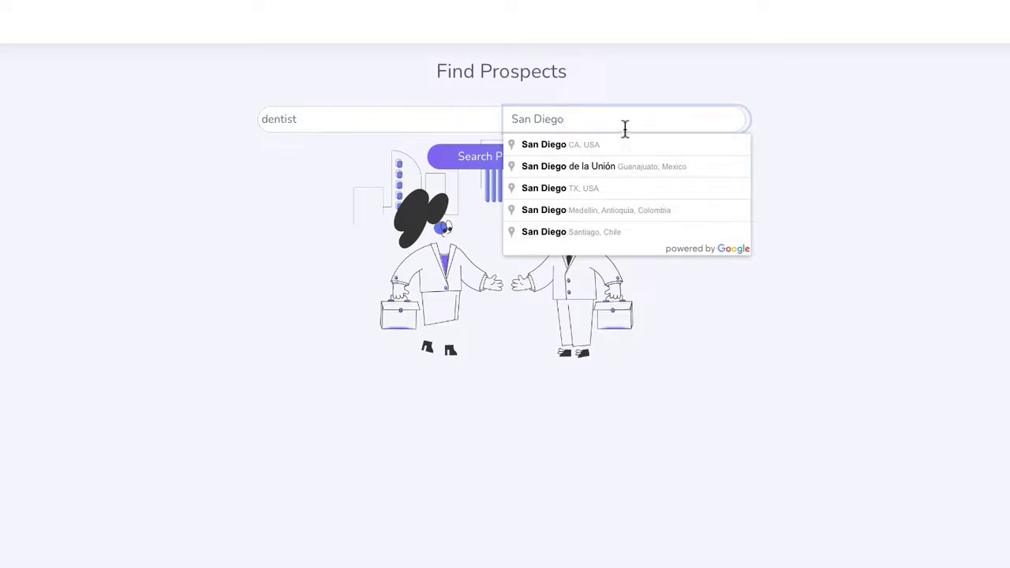
left_click(561, 146)
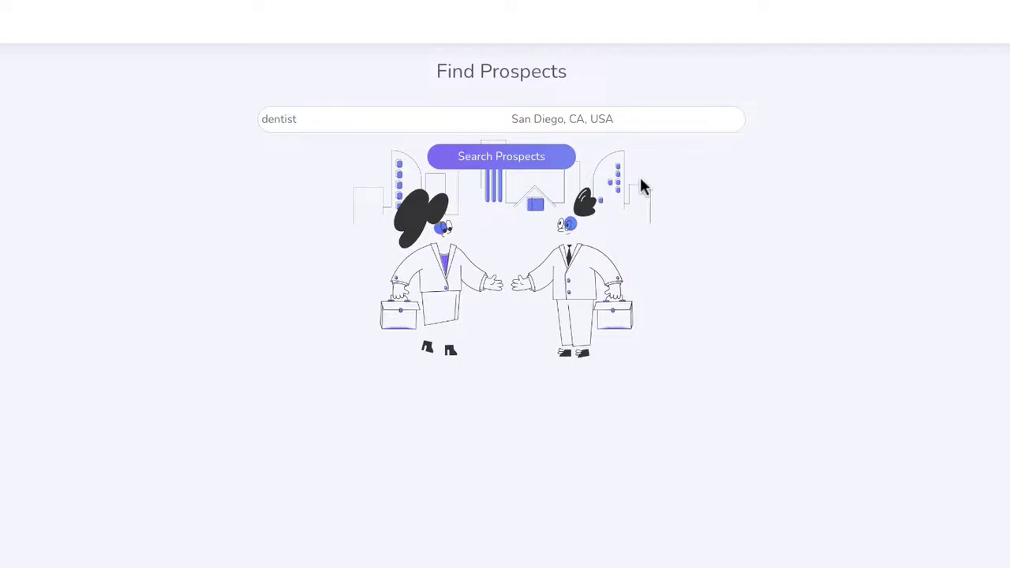
- Run the dentist search and scroll through the 18 San Diego results
left_click(497, 164)
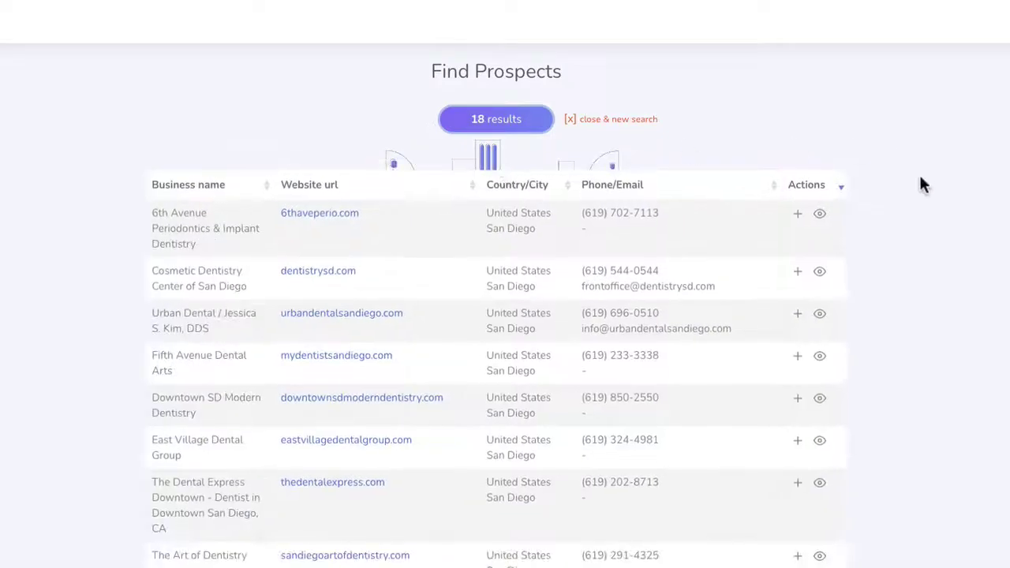
scroll(916, 194, "down", 2)
scroll(859, 207, "down", 3)
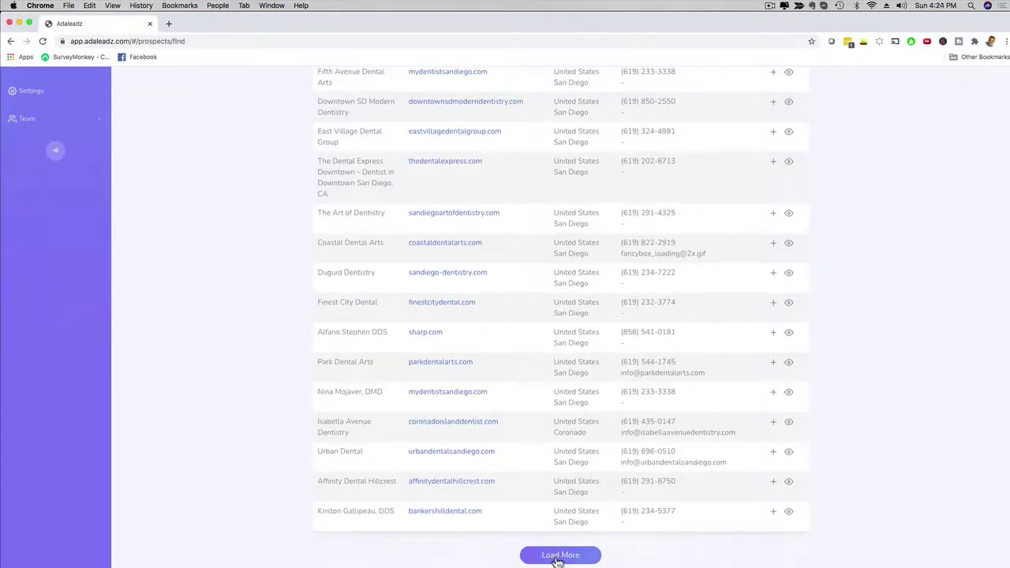
scroll(851, 341, "up", 5)
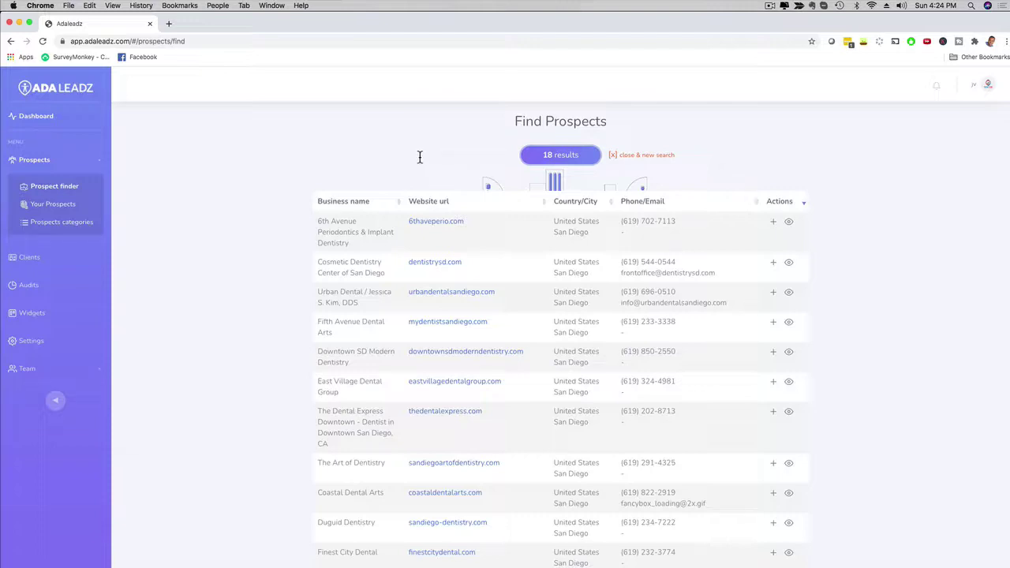
scroll(288, 237, "down", 1)
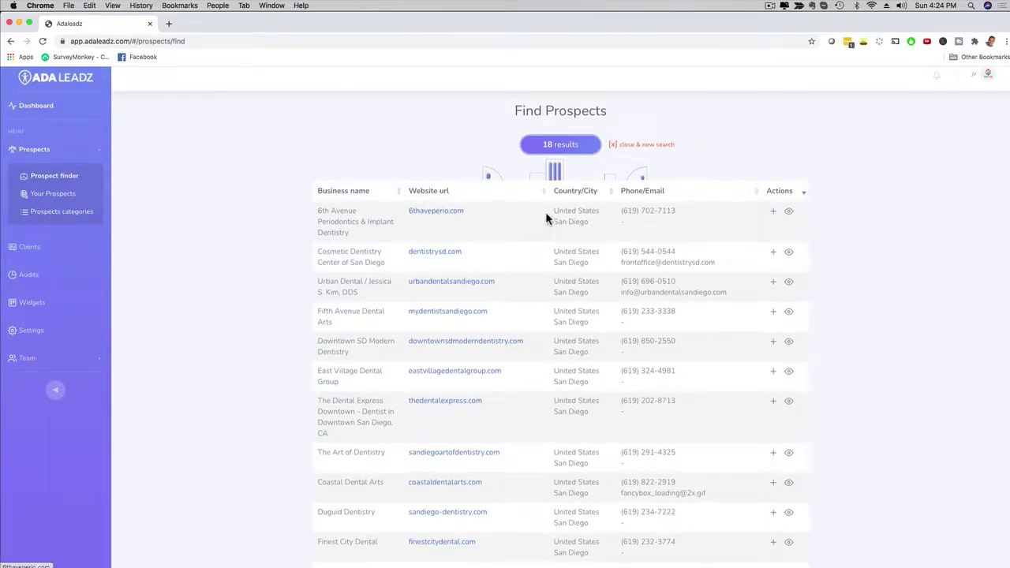
scroll(631, 217, "down", 1)
- Save 6th Avenue Periodontics & Implant Dentistry as a prospect in the Dentists category
left_click(789, 210)
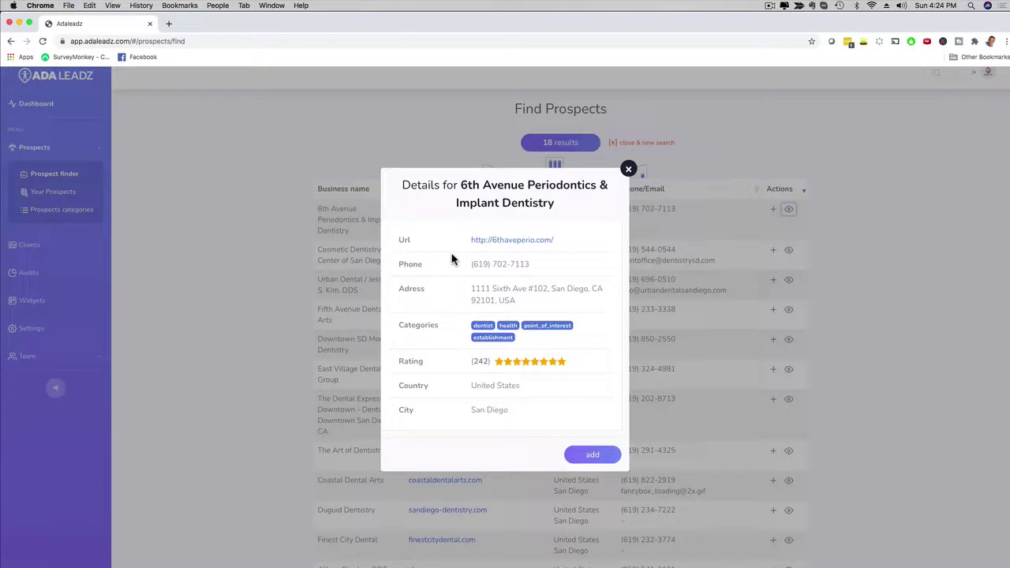
left_click(590, 457)
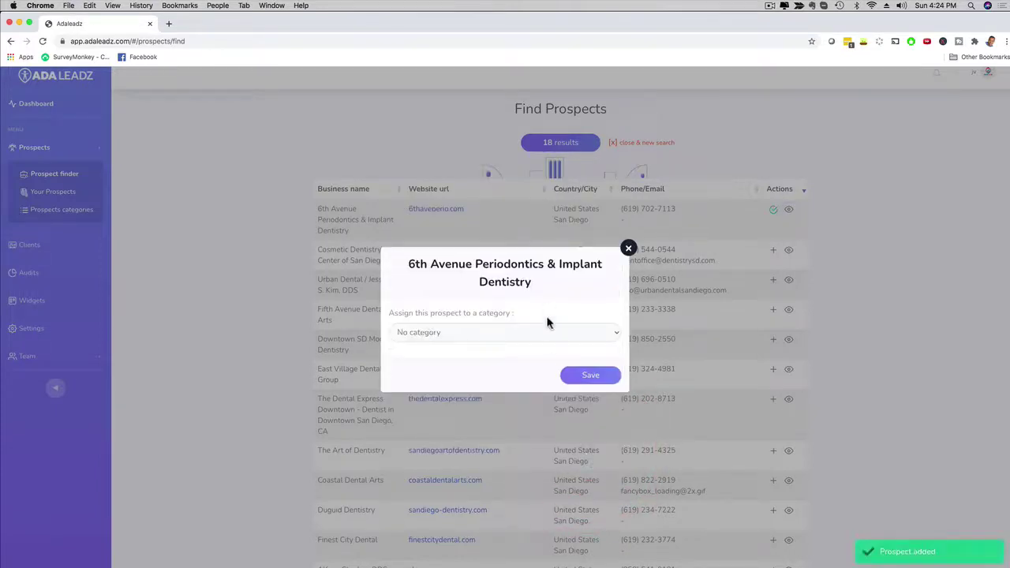
left_click(556, 331)
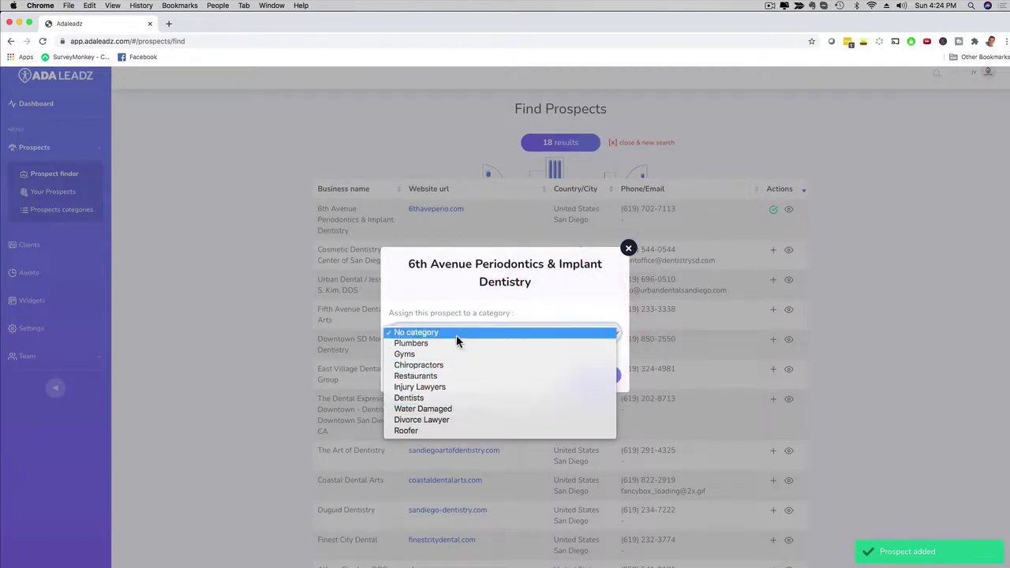
left_click(422, 397)
left_click(580, 378)
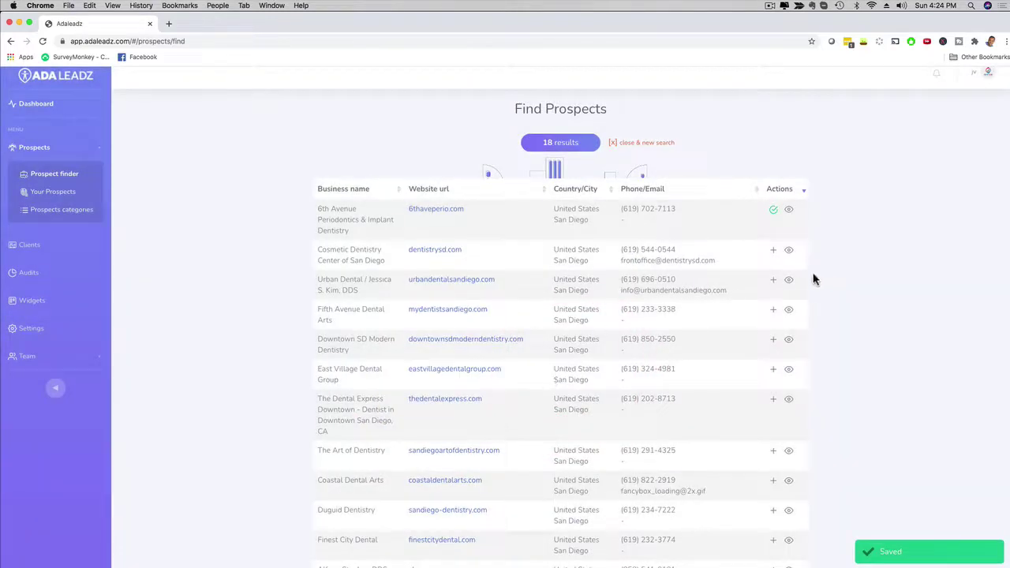
scroll(844, 260, "up", 1)
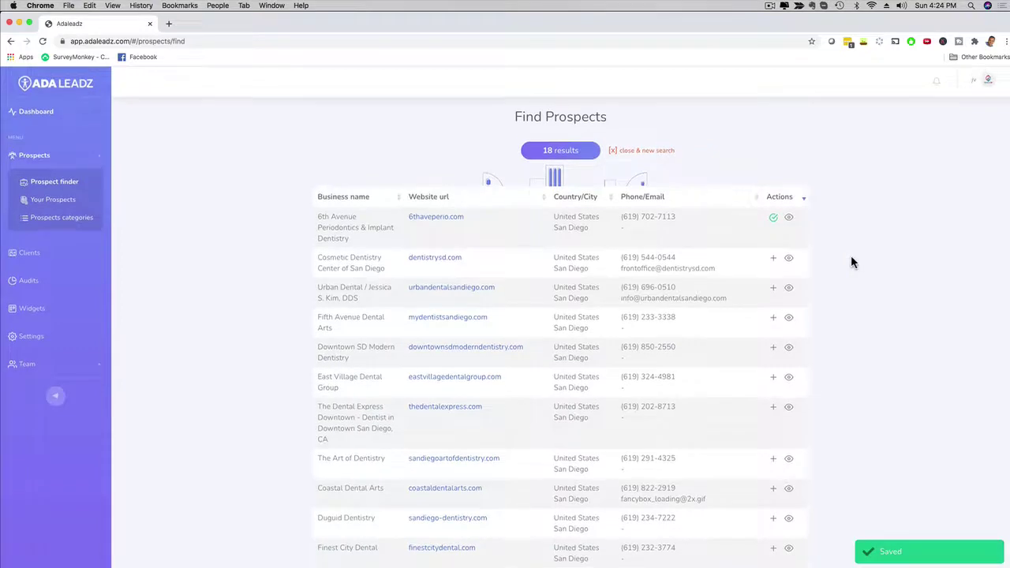
- Check Your Prospects lists the new practice, then preview and leave the New Prospect form
left_click(56, 205)
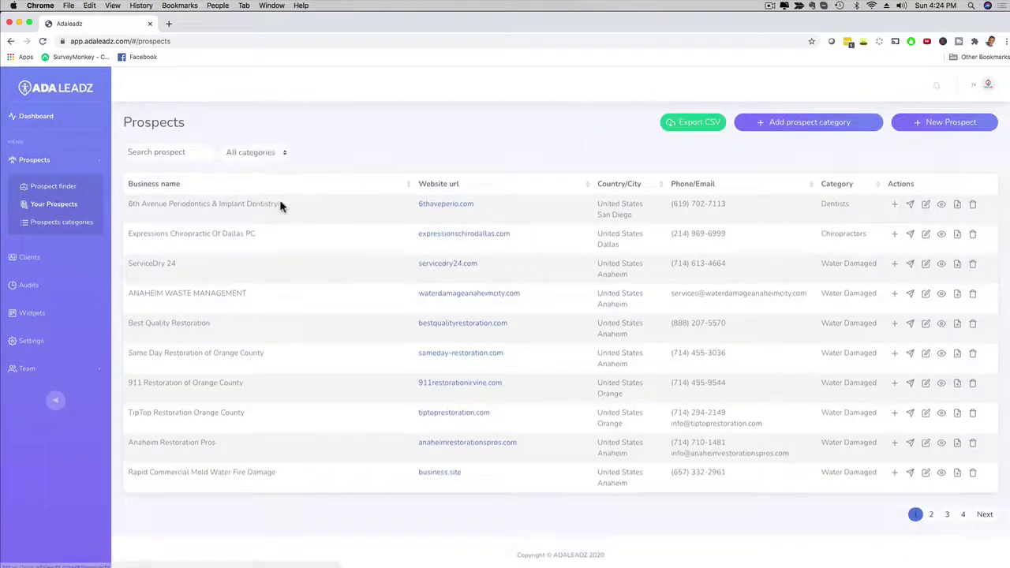
left_click_drag(131, 204, 281, 207)
left_click(289, 203)
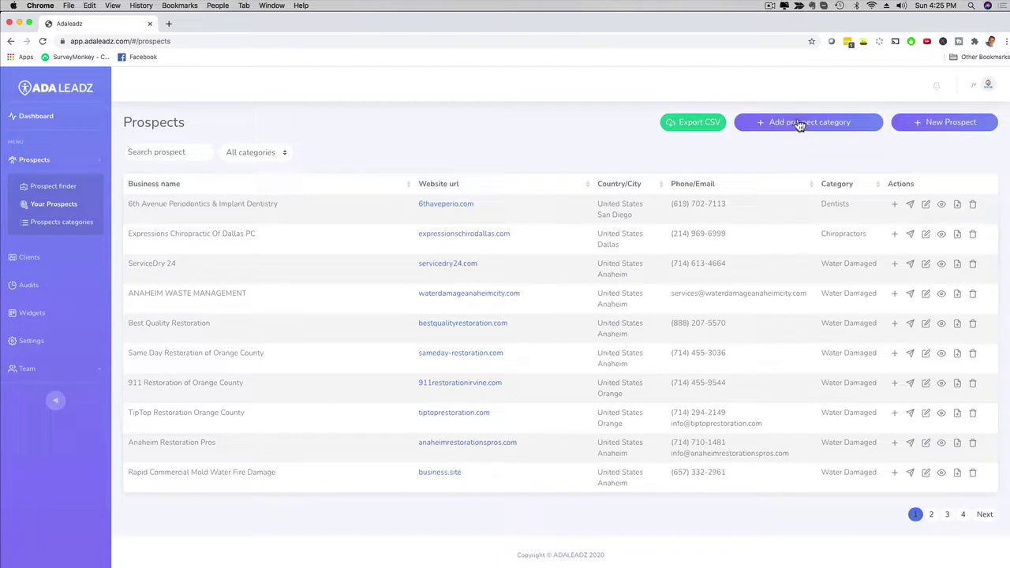
left_click(938, 125)
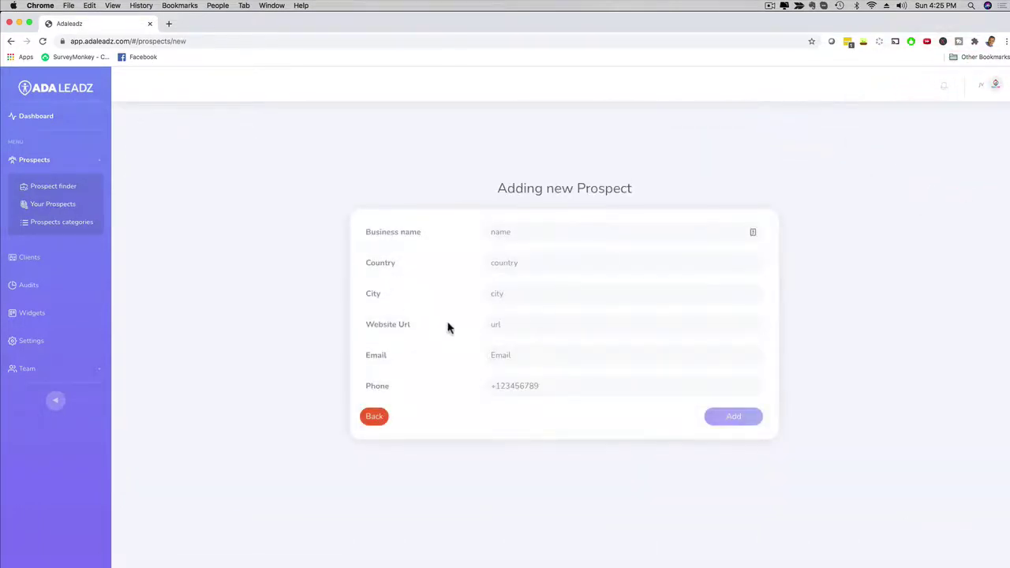
left_click(374, 416)
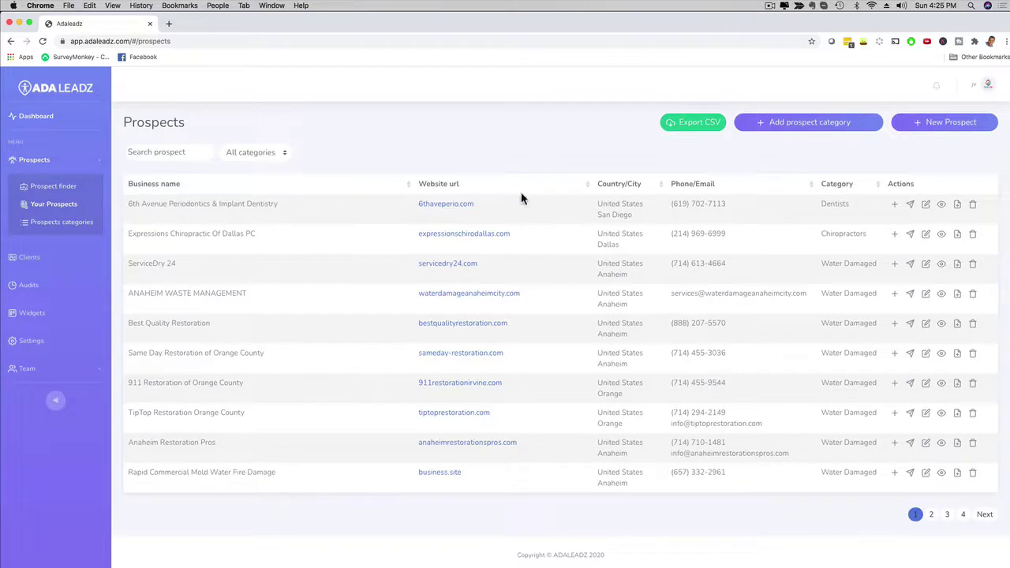
- Generate an ADA Accessibility audit for 6th Avenue Periodontics without emailing it
left_click(910, 206)
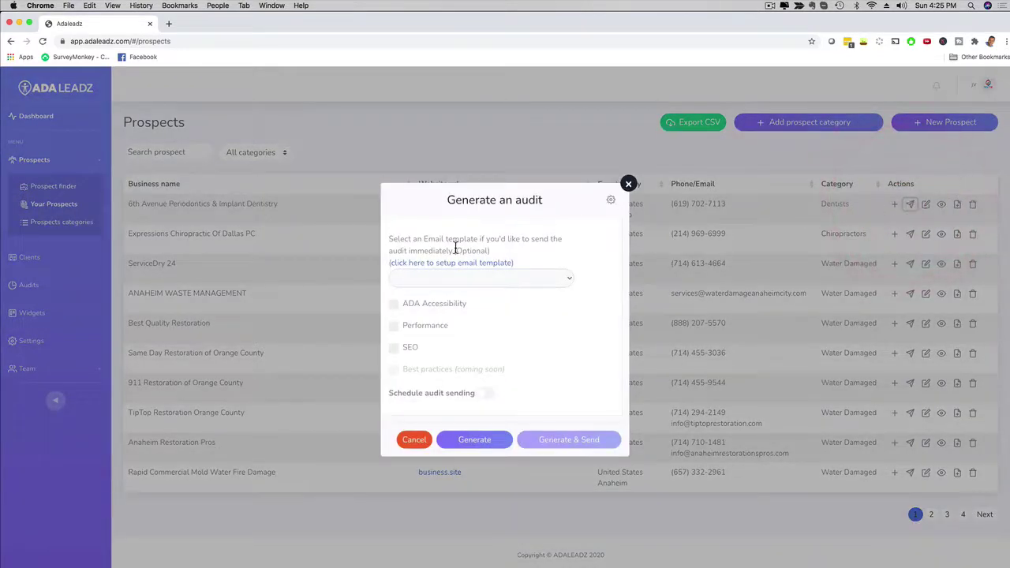
left_click(394, 305)
left_click(473, 442)
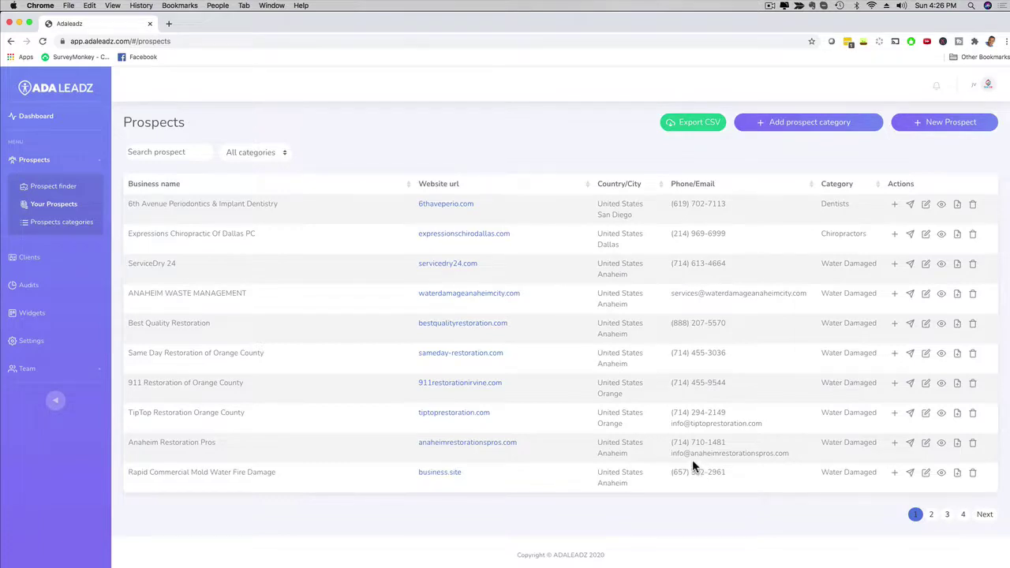
- Open the New audit alert from notifications to view the 22-page report PDF
left_click(937, 89)
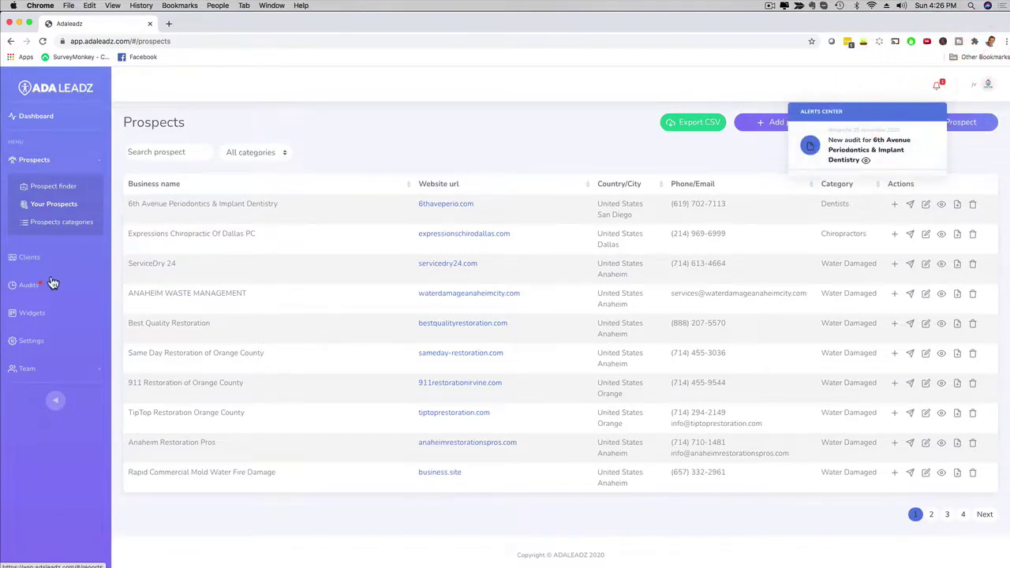
left_click(841, 150)
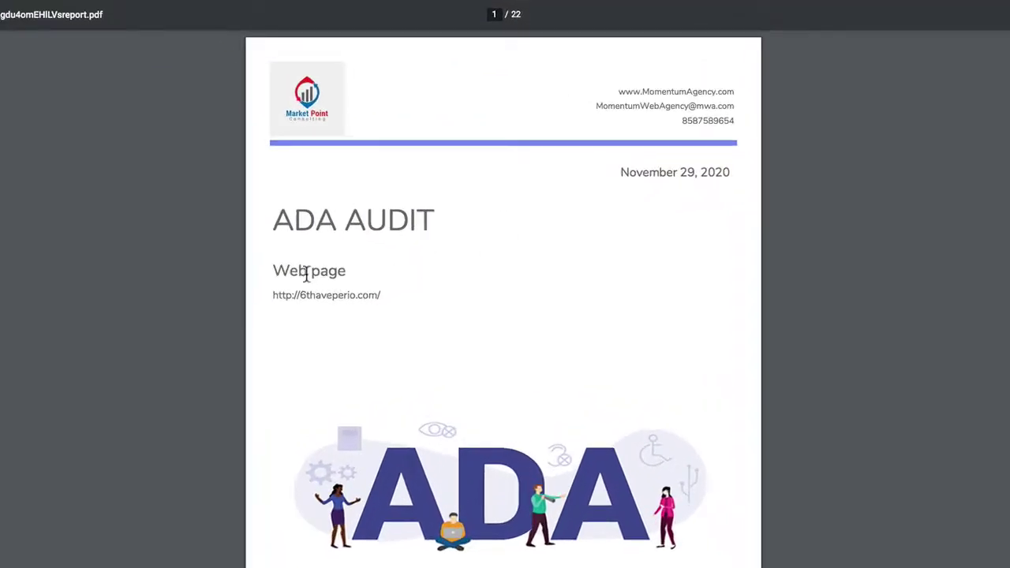
- Scroll the PDF past the lawsuit charts and Main Issues to the SC 1.1.1 finding
scroll(698, 292, "down", 2)
scroll(698, 292, "down", 3)
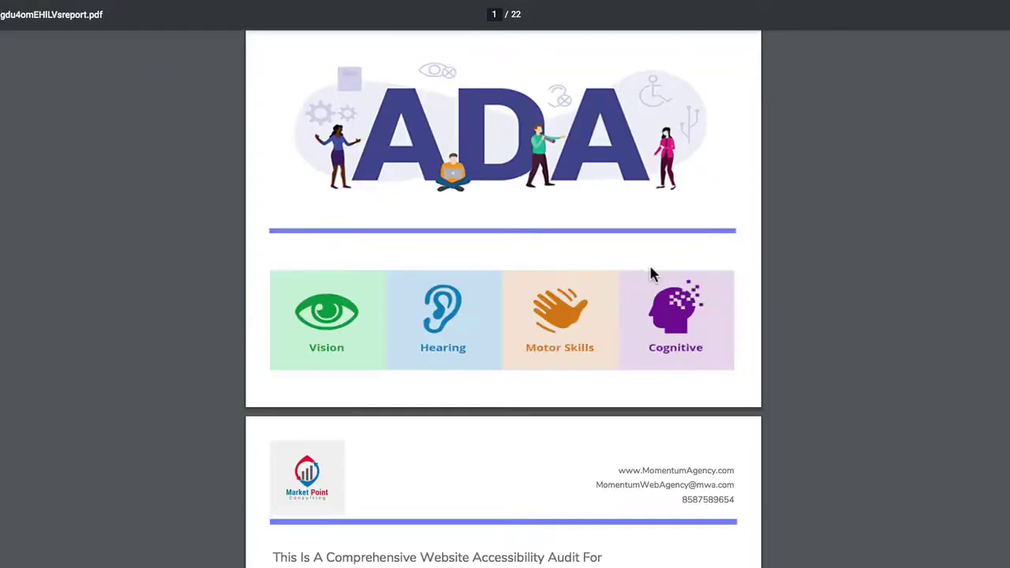
scroll(649, 273, "down", 3)
scroll(553, 265, "down", 2)
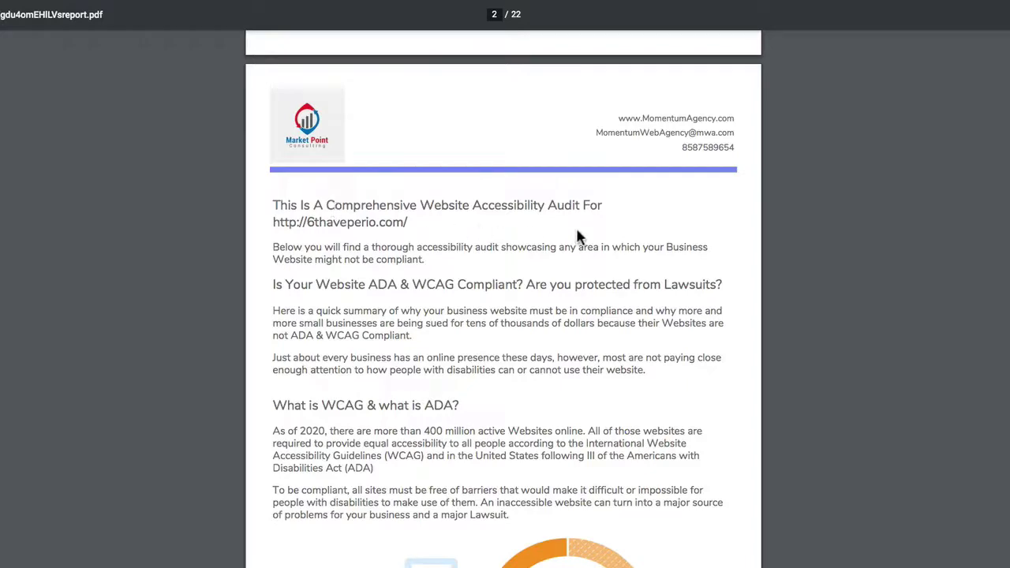
scroll(553, 236, "down", 5)
scroll(563, 237, "down", 1)
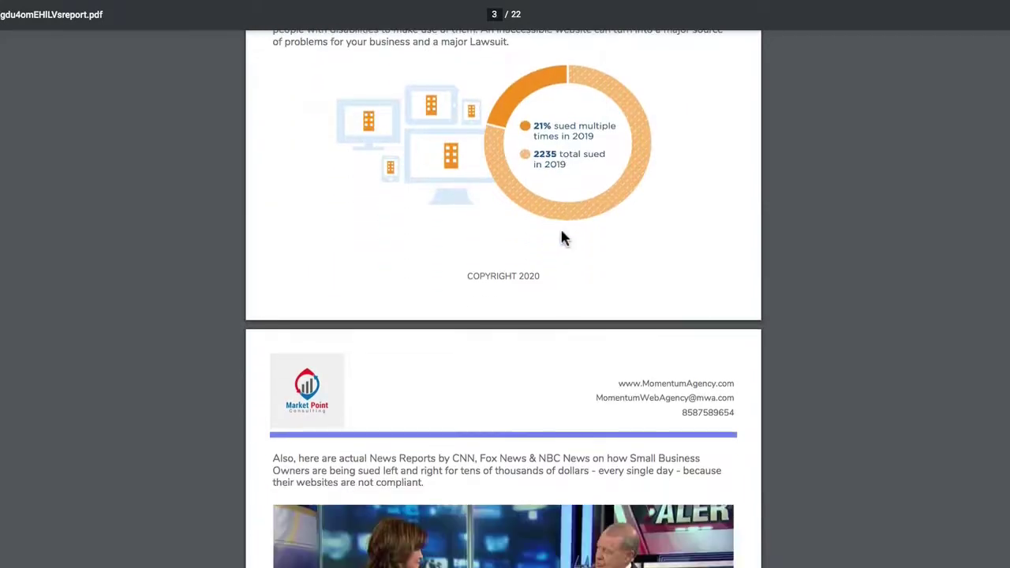
scroll(563, 237, "down", 3)
scroll(506, 158, "down", 1)
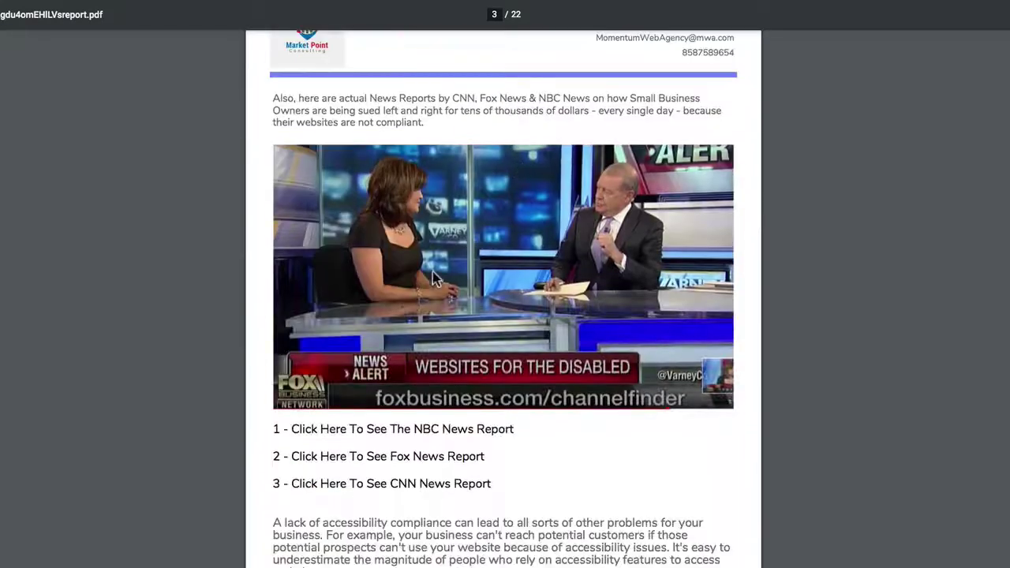
scroll(506, 233, "down", 2)
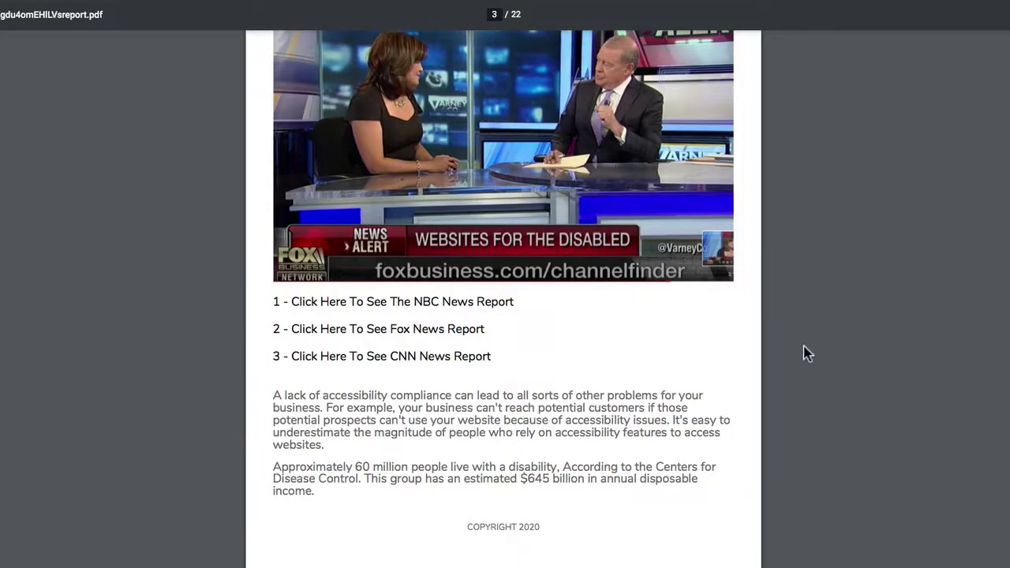
scroll(805, 352, "down", 5)
scroll(695, 355, "down", 3)
scroll(834, 342, "down", 3)
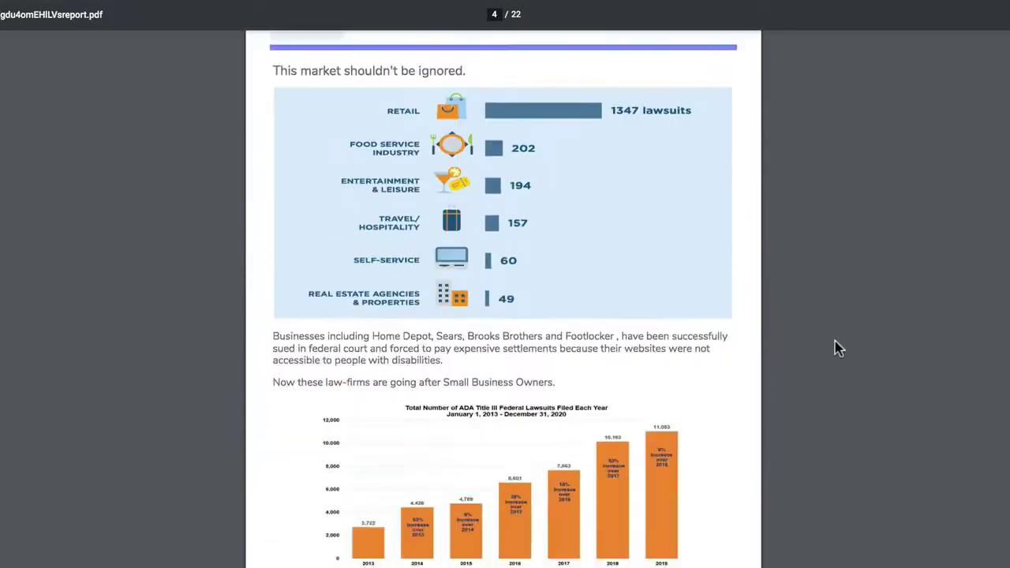
scroll(826, 349, "down", 5)
scroll(819, 349, "down", 3)
scroll(845, 331, "down", 4)
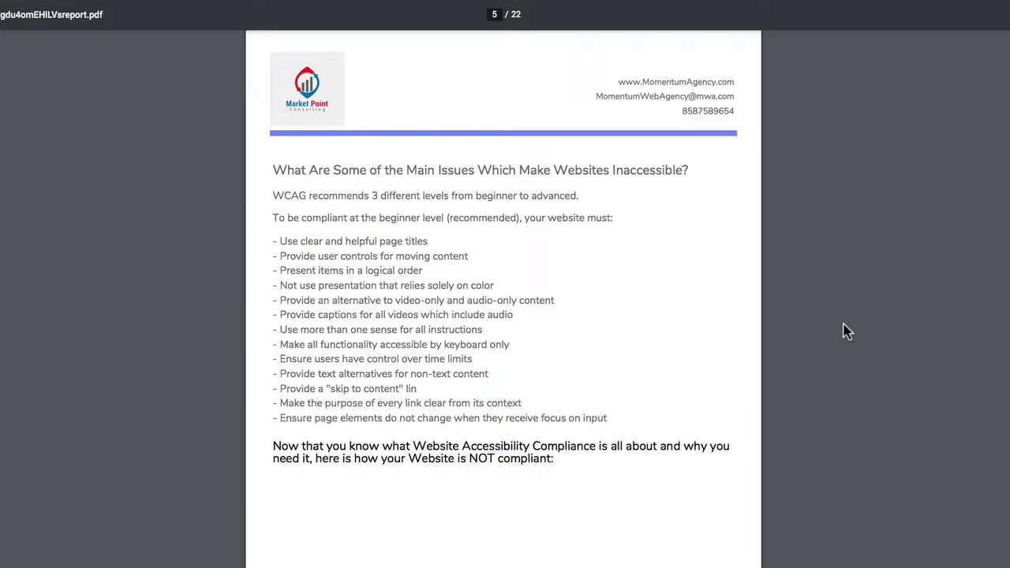
scroll(845, 331, "down", 2)
- Read the Guideline 1 findings through SC 1.4.3 contrast to the closing page
scroll(845, 332, "down", 4)
scroll(845, 331, "down", 3)
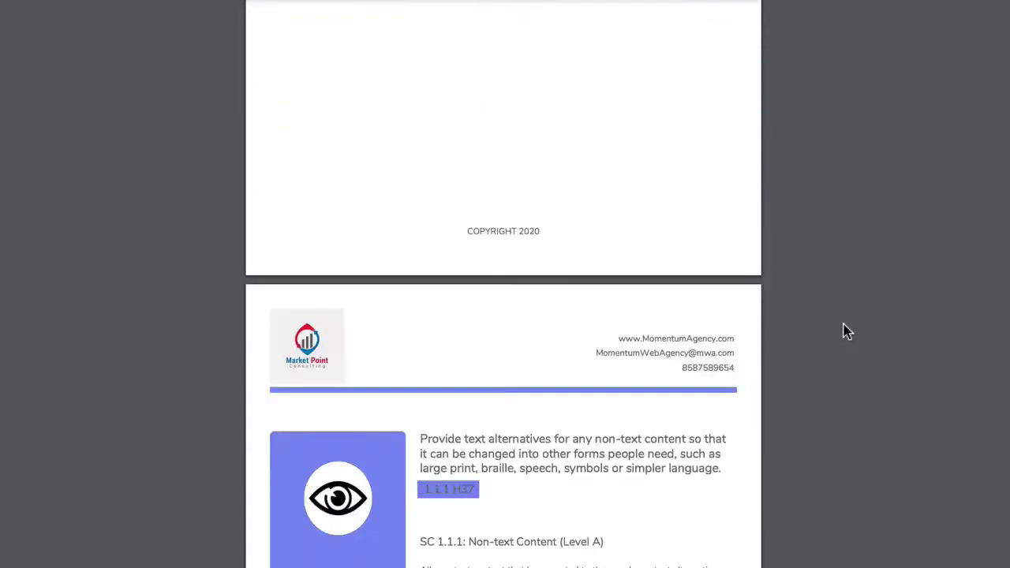
scroll(846, 332, "down", 3)
scroll(774, 314, "down", 1)
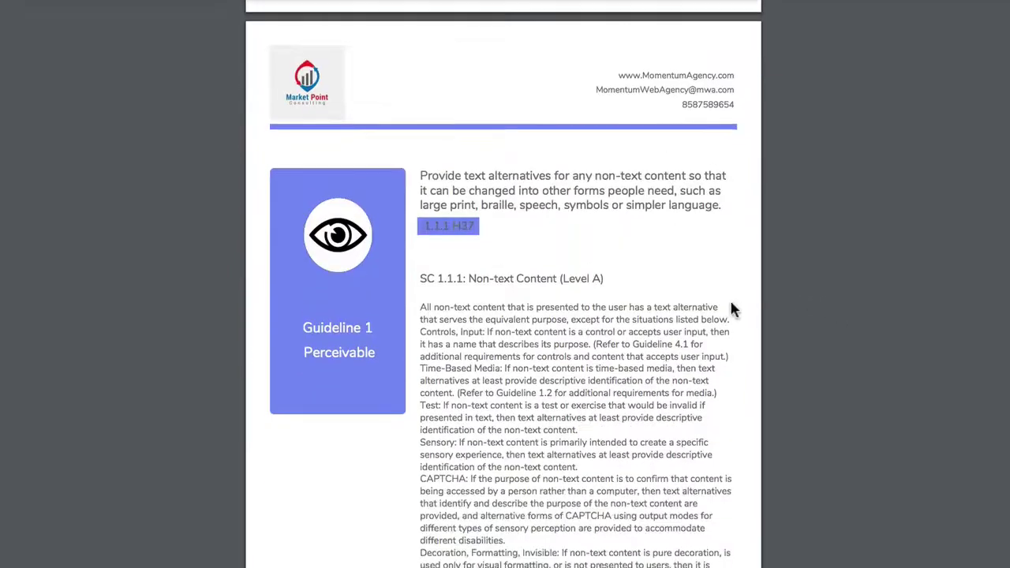
scroll(342, 325, "down", 1)
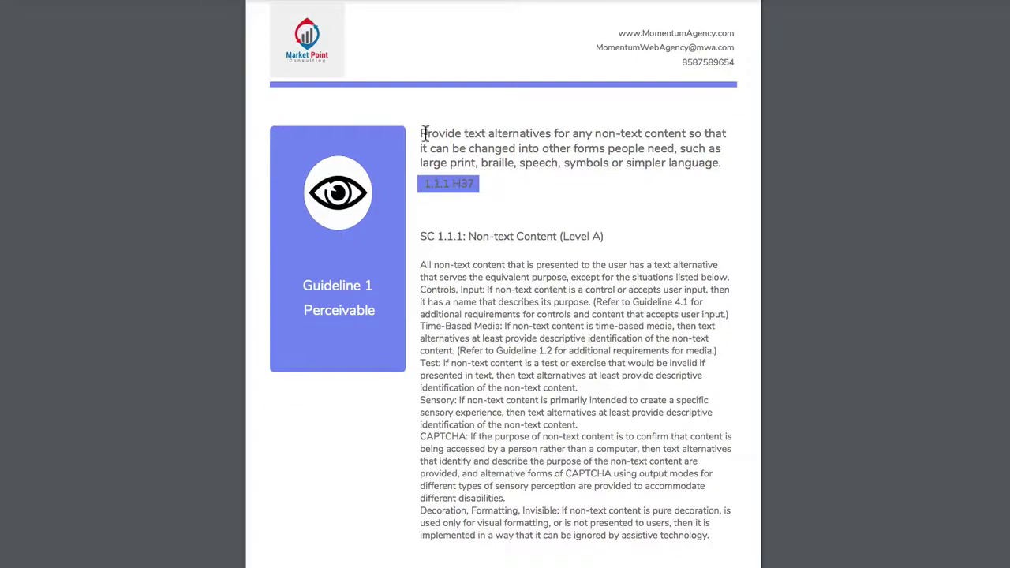
mouse_move(420, 134)
left_mouse_down()
mouse_move(482, 151)
mouse_move(719, 164)
left_mouse_up()
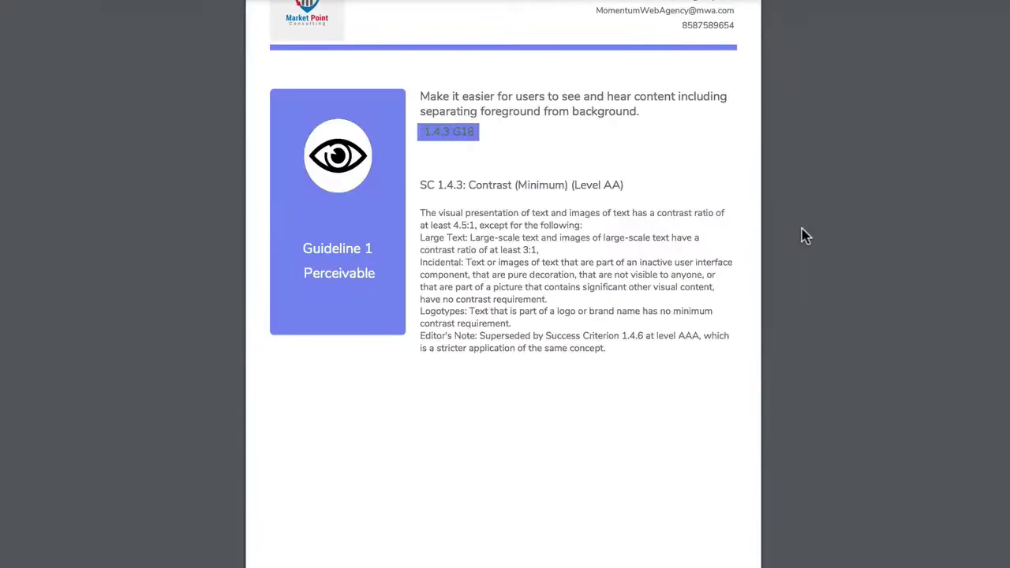
scroll(805, 235, "down", 10)
scroll(503, 284, "down", 5)
scroll(503, 284, "down", 10)
scroll(504, 284, "down", 5)
scroll(504, 284, "down", 1)
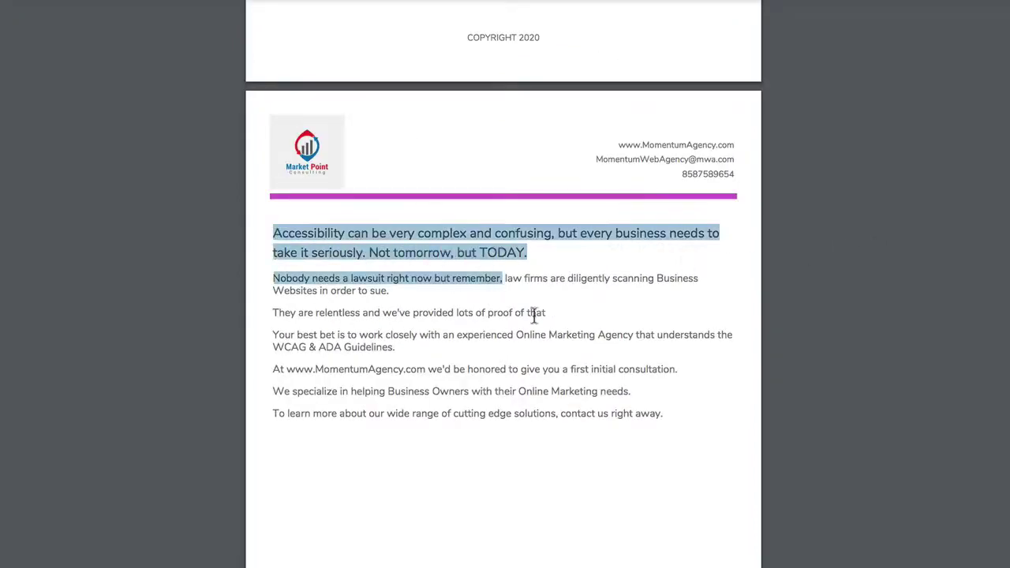
- Highlight the closing call-to-action text and scroll to the final contact page
left_click_drag(275, 235, 669, 417)
left_click(511, 264)
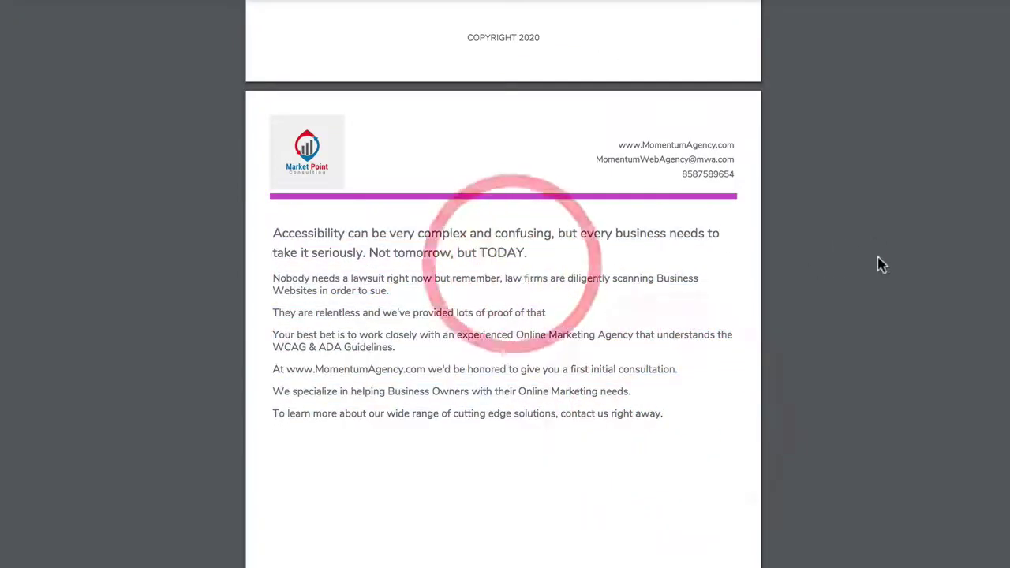
scroll(878, 262, "down", 7)
scroll(875, 265, "down", 3)
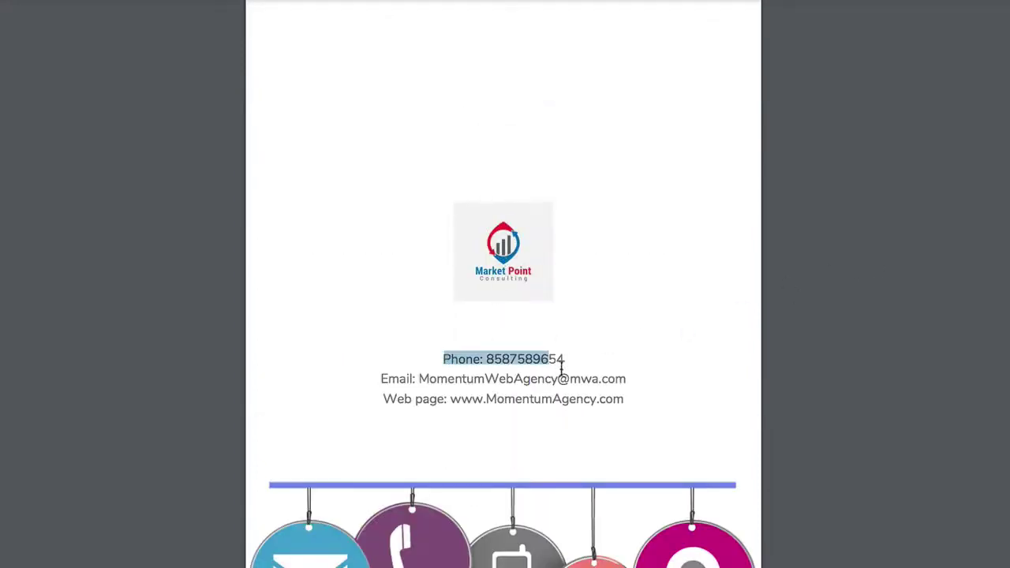
- Select the agency contact lines, return to page 1, and switch back to the ADA Leadz tab
left_click_drag(442, 357, 609, 402)
left_click(604, 399)
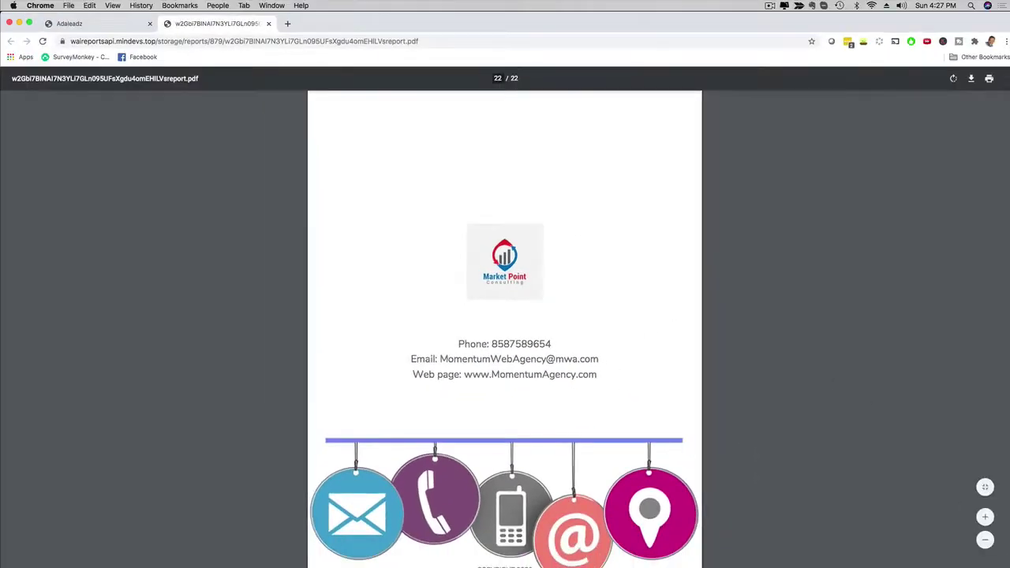
left_click_drag(1005, 557, 999, 72)
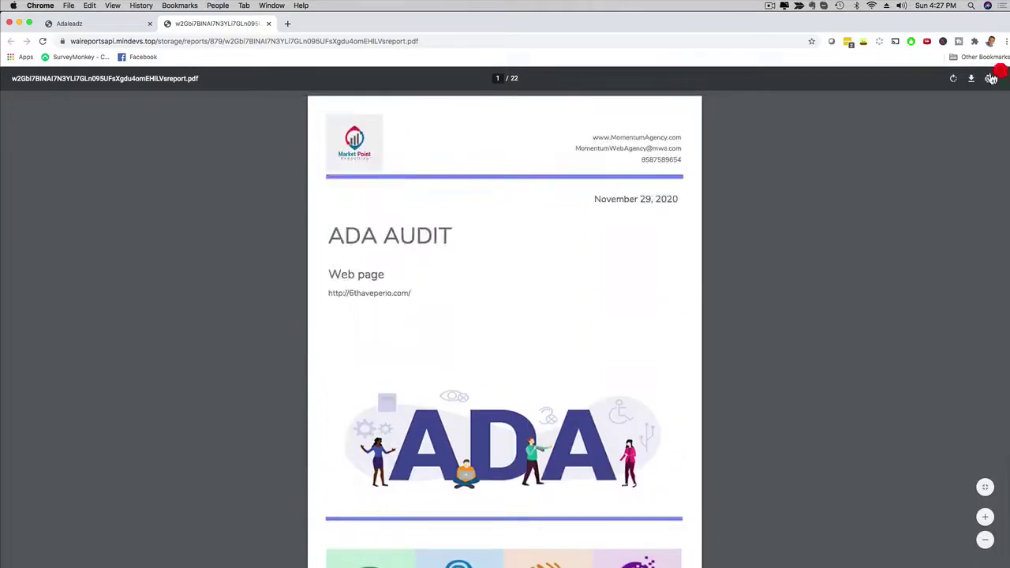
left_click(98, 30)
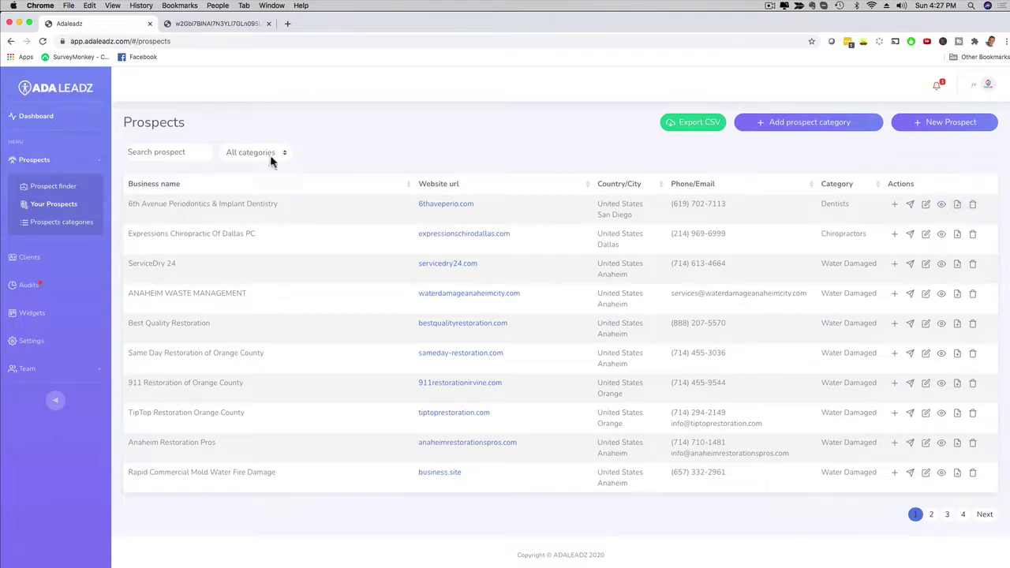
- Open the Clients page listing the five clients dated 28/11/2020
left_click(29, 260)
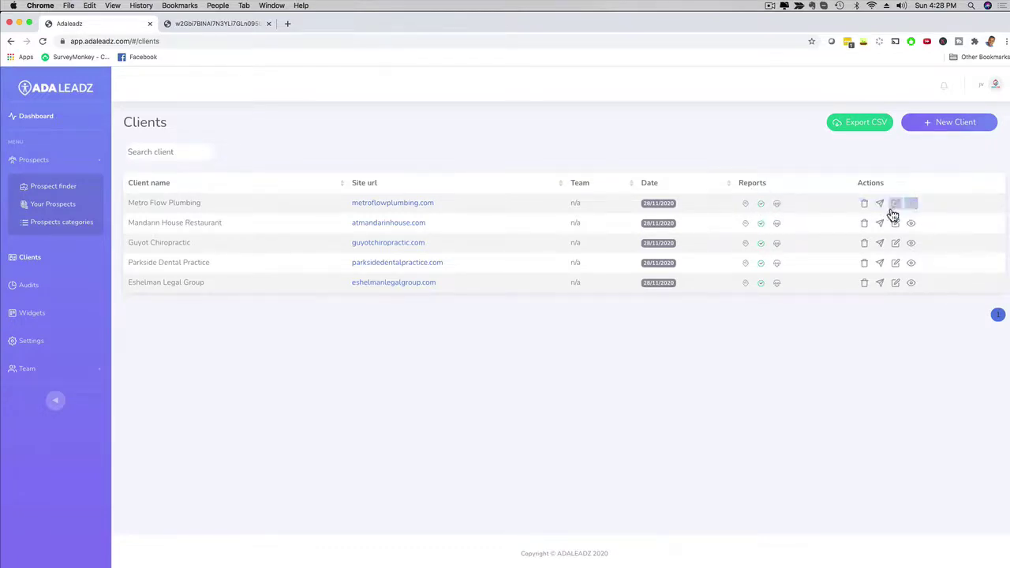
- Collapse and re-expand the Prospects menu, then open the Find Prospects search page
left_click(33, 160)
left_click(34, 164)
left_click(36, 190)
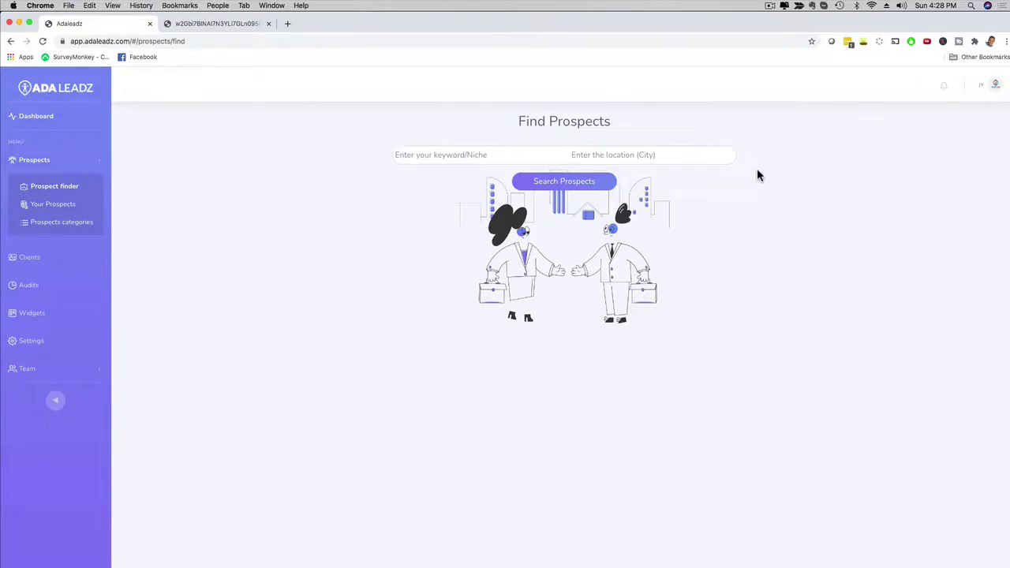
- Open the Audits list of prospect website accessibility, performance and SEO audits
left_click(28, 288)
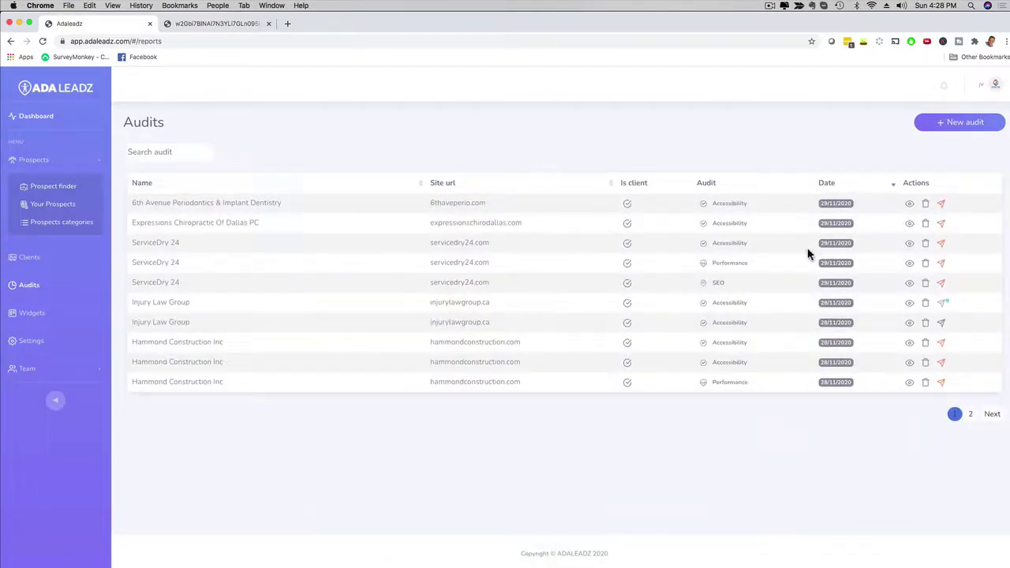
left_click(981, 166)
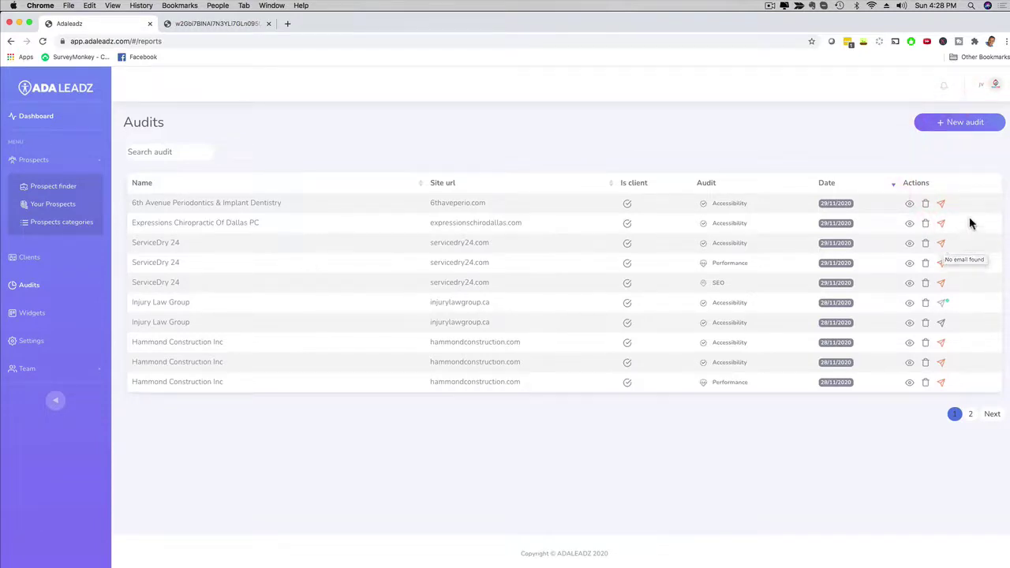
left_click(942, 303)
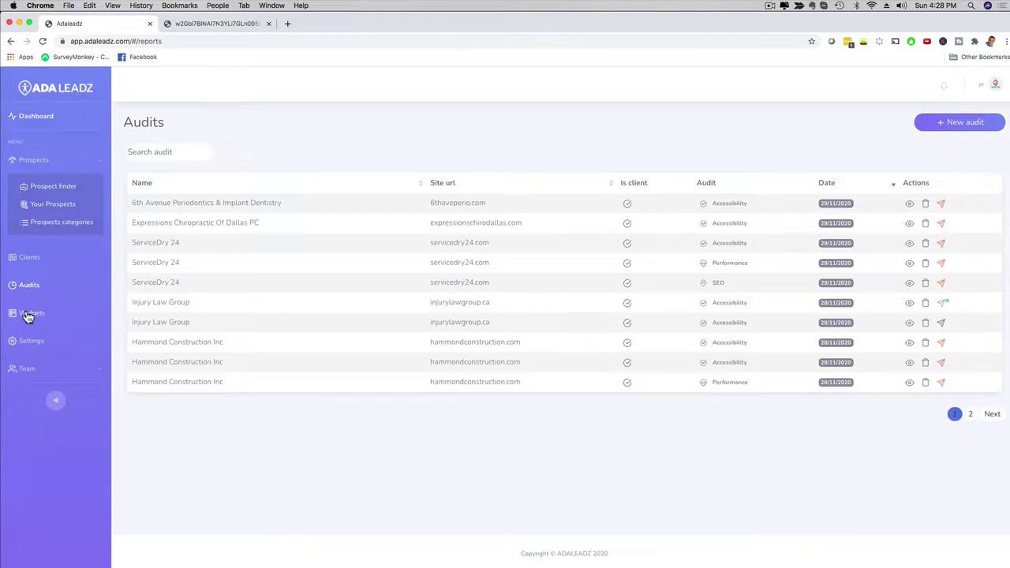
- Review the audit settings' agency website, email and phone fields, then expand the Team menu
left_click(26, 344)
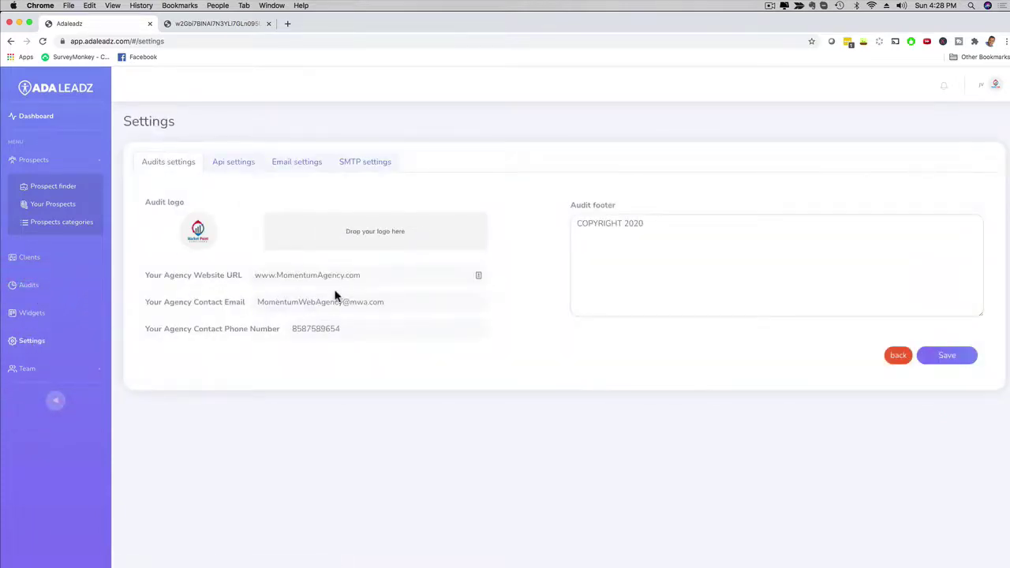
left_click_drag(254, 275, 377, 277)
left_click_drag(260, 301, 397, 310)
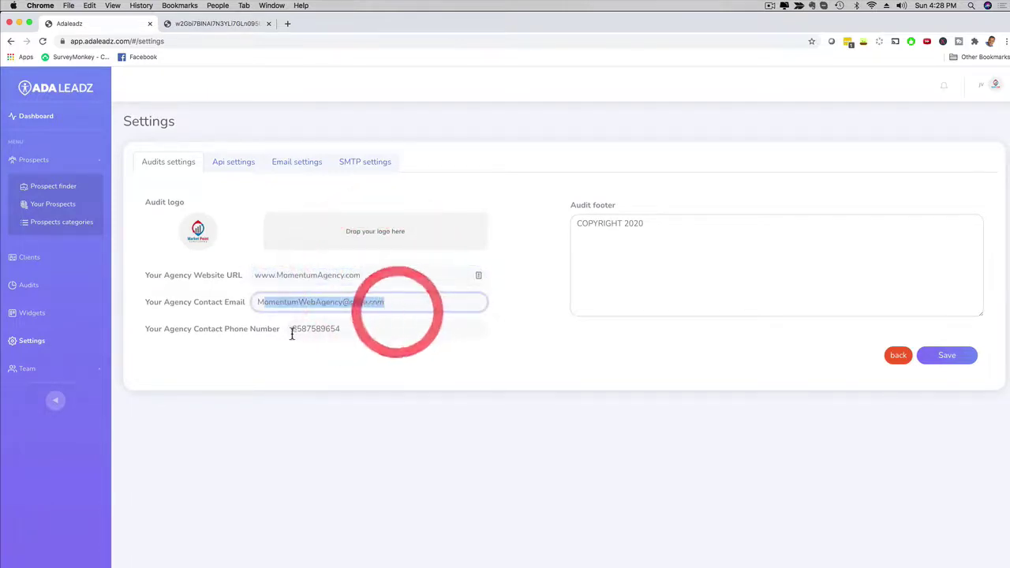
left_click(397, 337)
left_click(470, 389)
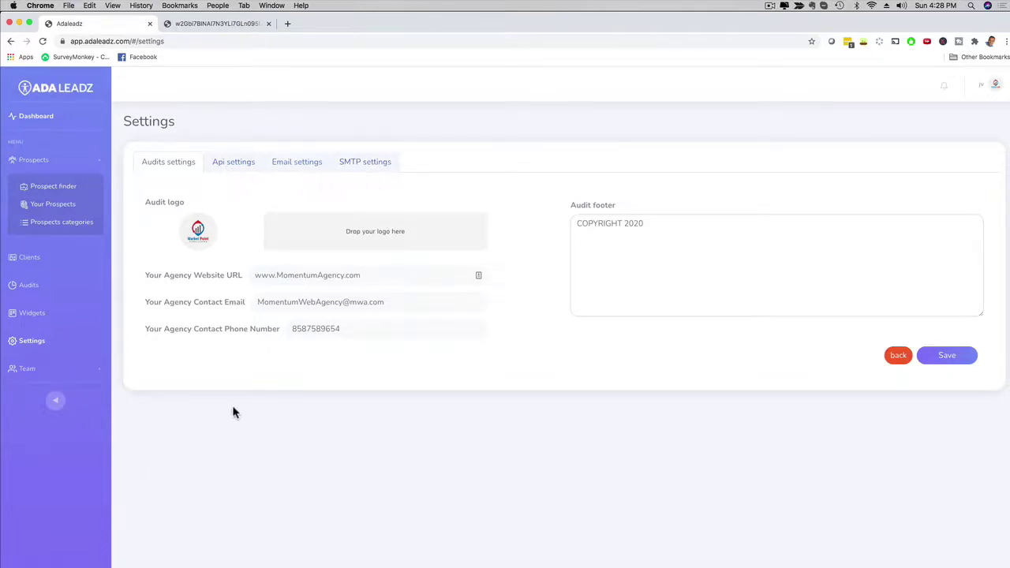
left_click(24, 368)
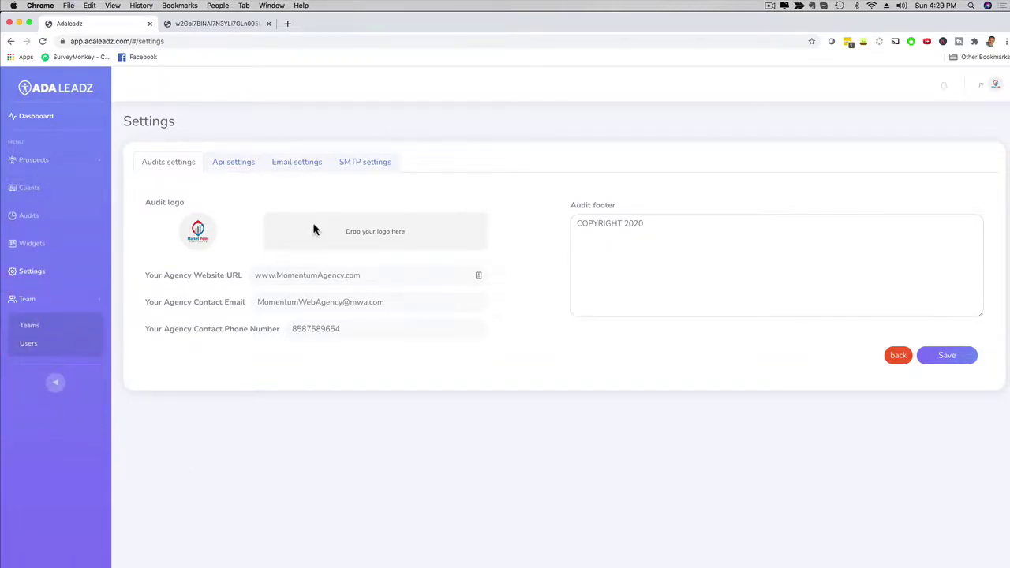
- Go back from Settings to the dashboard showing 40 prospects and 5 clients
left_click(894, 357)
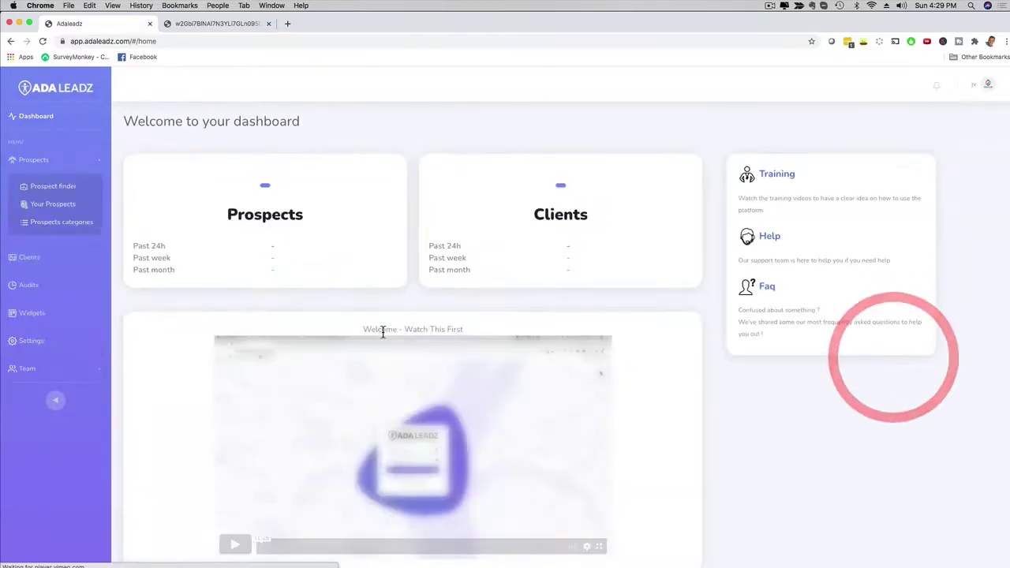